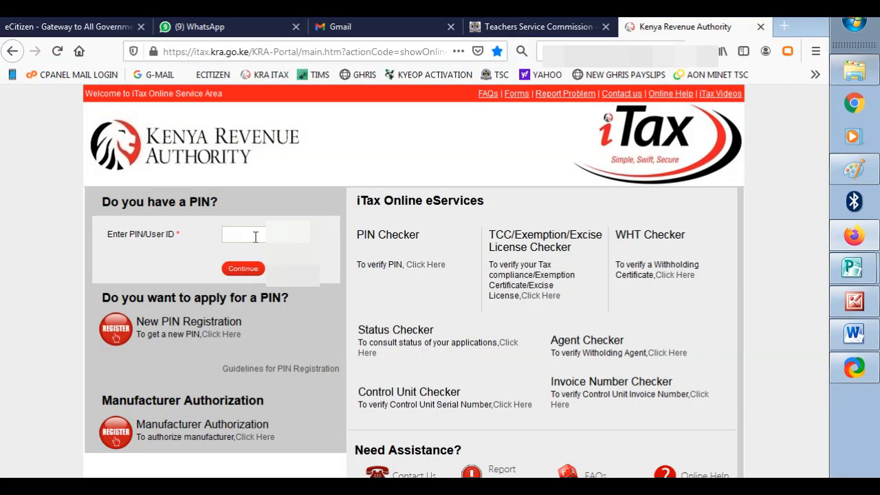
- Enter the taxpayer's KRA PIN, correcting a typo, and continue to the password step
{"action": "left_click", "coordinate": [262, 240]}
{"action": "left_click", "coordinate": [243, 268]}
- Enter the account password, answer the security stamp sum with 65, and log in
{"action": "left_click", "coordinate": [285, 287]}
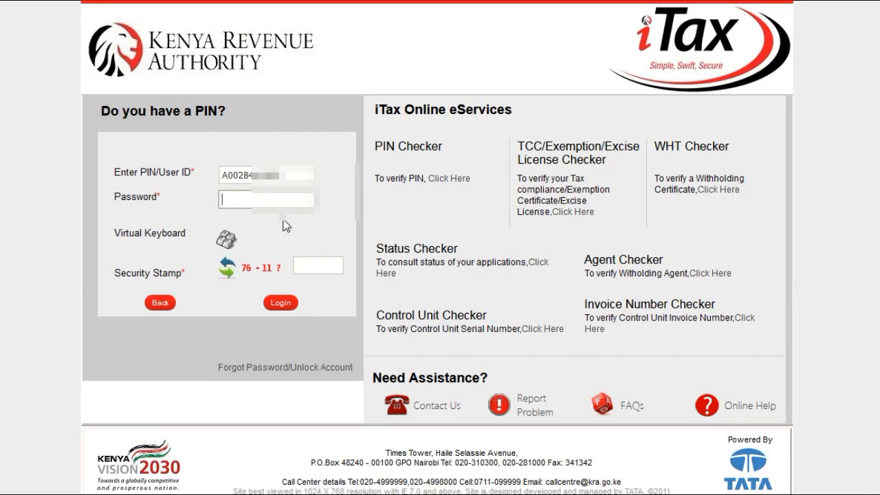
{"action": "type", "text": "*******"}
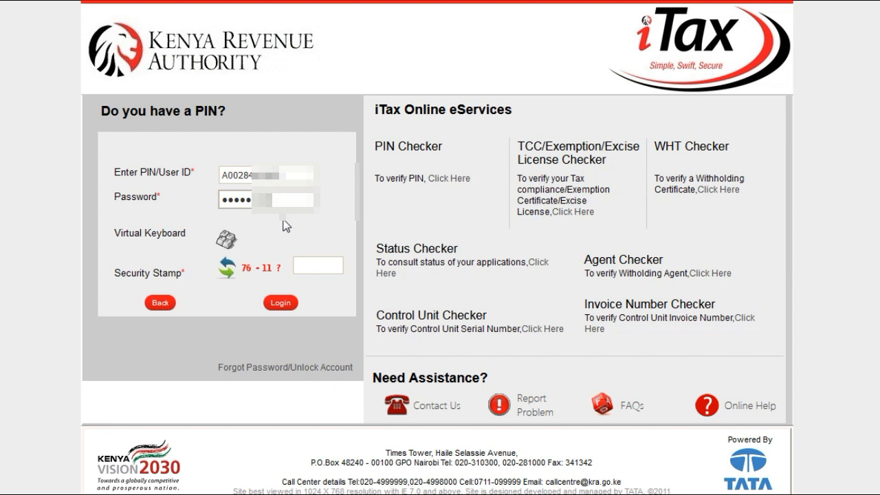
{"action": "type", "text": "***"}
{"action": "left_click", "coordinate": [328, 268]}
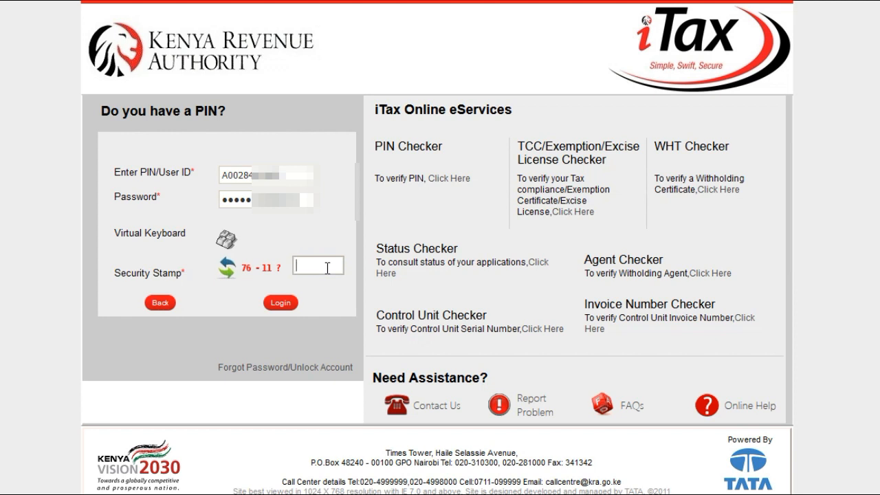
{"action": "type", "text": "65"}
{"action": "left_click", "coordinate": [290, 307]}
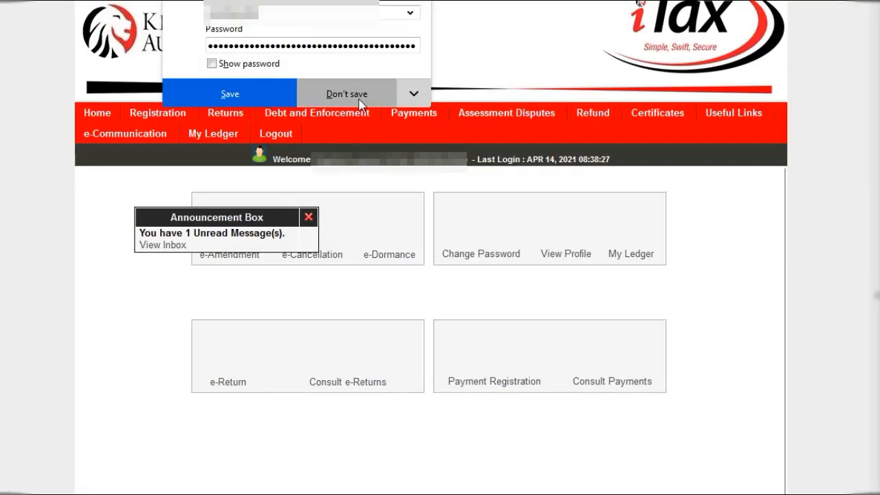
- Dismiss the save-password prompt and start an 'ITR For Employment Income Only' return from the Returns menu
{"action": "left_click", "coordinate": [359, 99]}
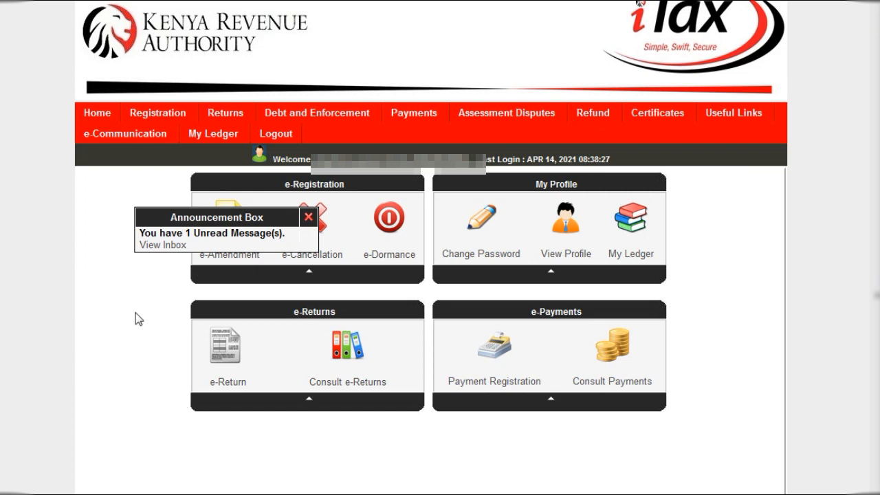
{"action": "mouse_move", "coordinate": [233, 113]}
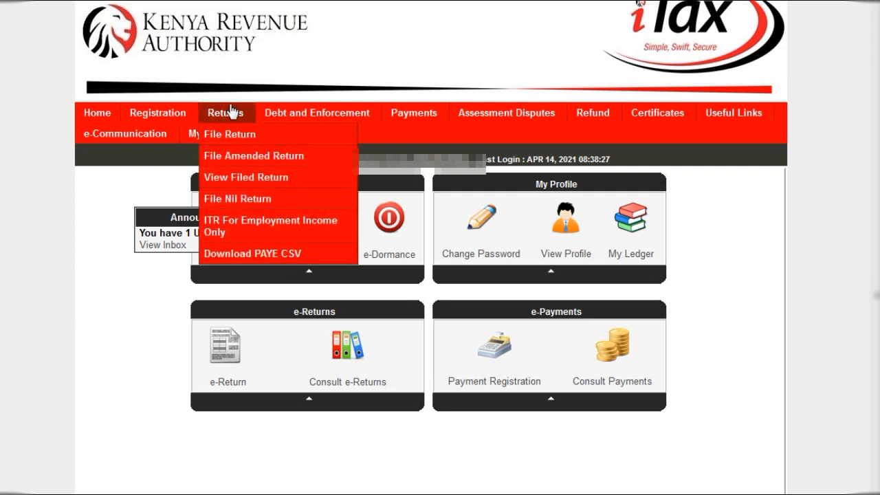
{"action": "left_click", "coordinate": [246, 223]}
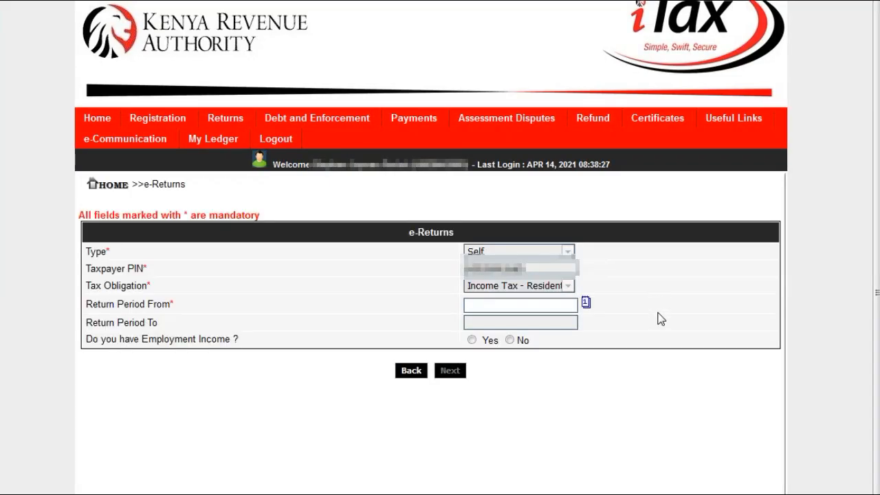
- Enter 01/01/2020 as the return period start and answer Yes to having employment income
{"action": "left_click", "coordinate": [548, 311]}
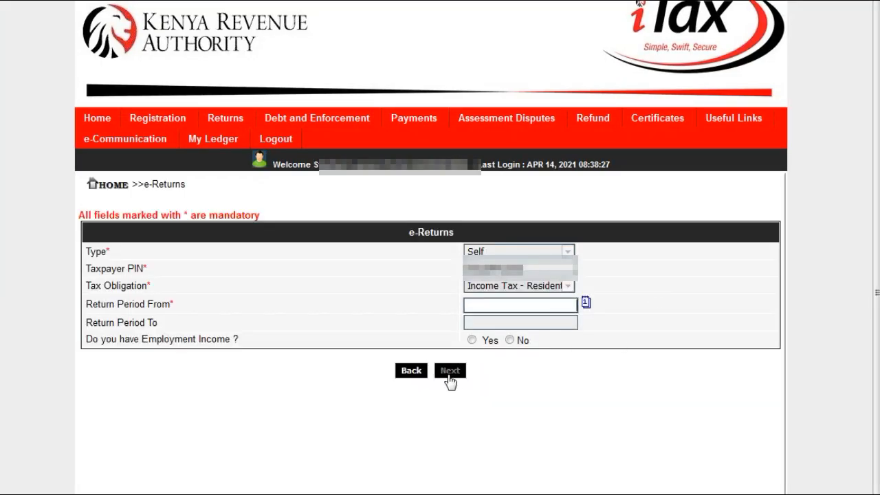
{"action": "type", "text": "01/01"}
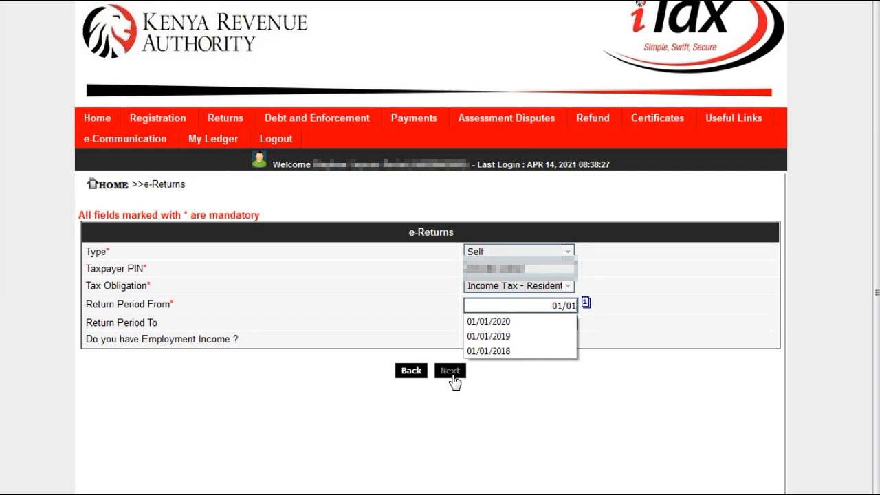
{"action": "type", "text": "/2020"}
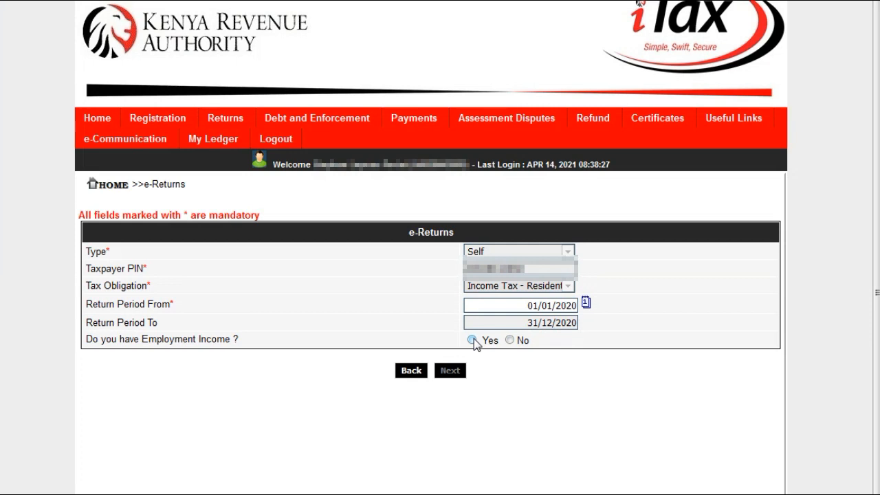
{"action": "left_click", "coordinate": [473, 339]}
- Answer No to the employer car, home ownership savings, foreign income, mortgage and life insurance questions
{"action": "scroll", "coordinate": [507, 372], "scroll_direction": "down", "scroll_amount": 2}
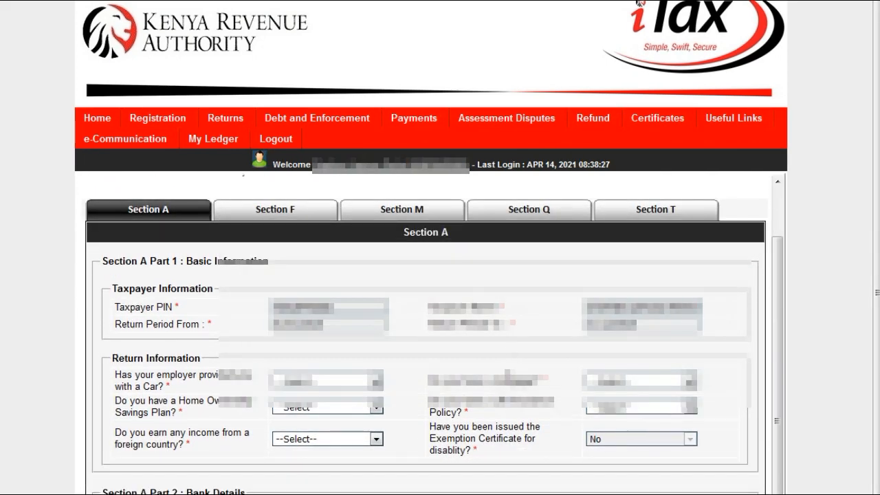
{"action": "left_click", "coordinate": [376, 381]}
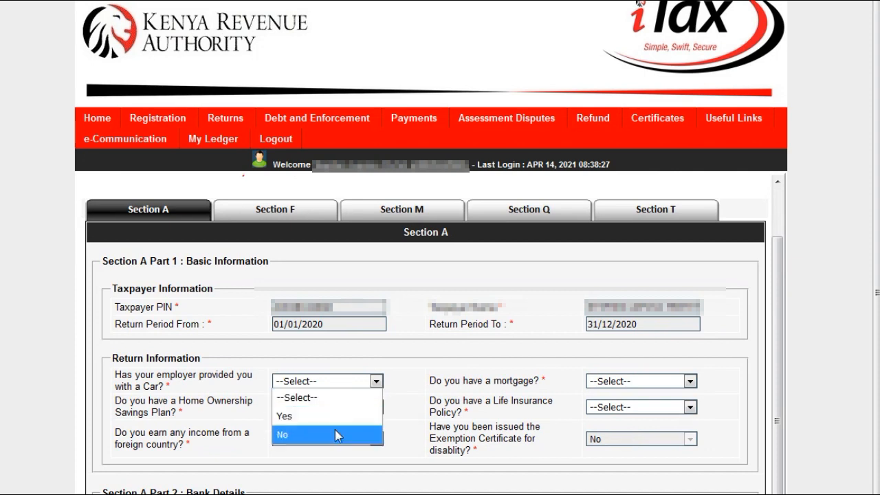
{"action": "left_click", "coordinate": [377, 382]}
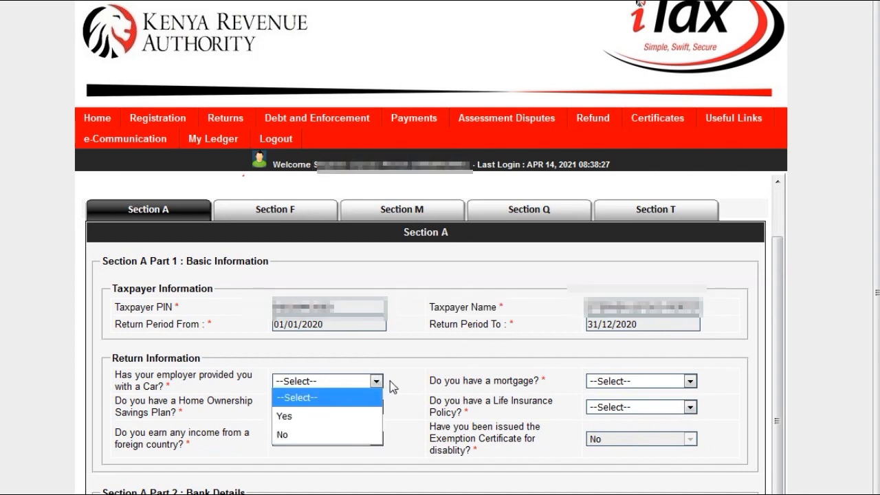
{"action": "left_click", "coordinate": [335, 431]}
{"action": "left_click", "coordinate": [376, 407]}
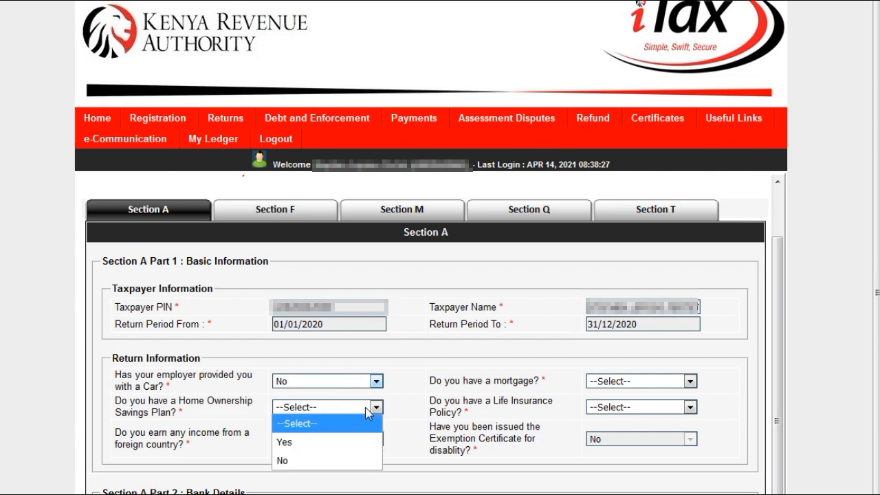
{"action": "left_click", "coordinate": [349, 466]}
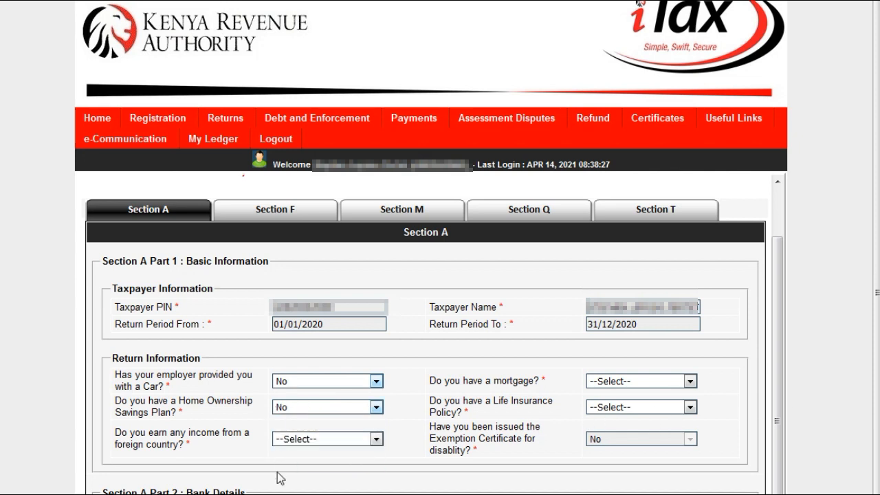
{"action": "left_click", "coordinate": [359, 438]}
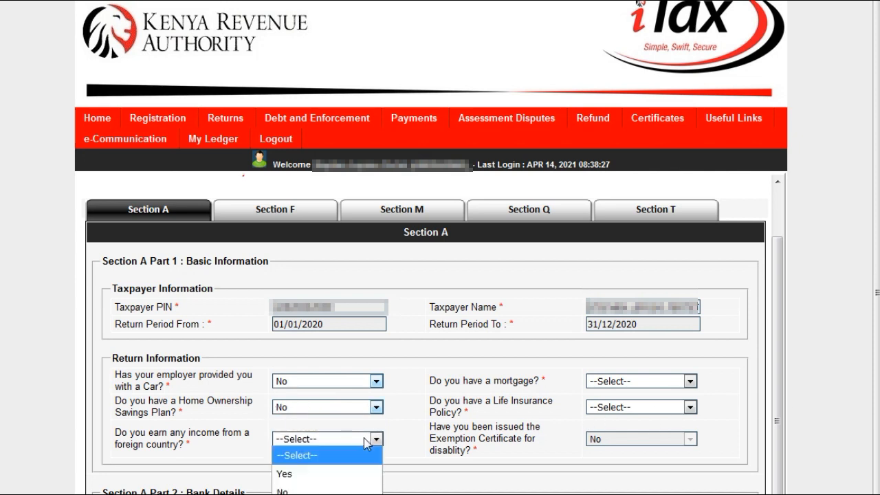
{"action": "left_click", "coordinate": [319, 491]}
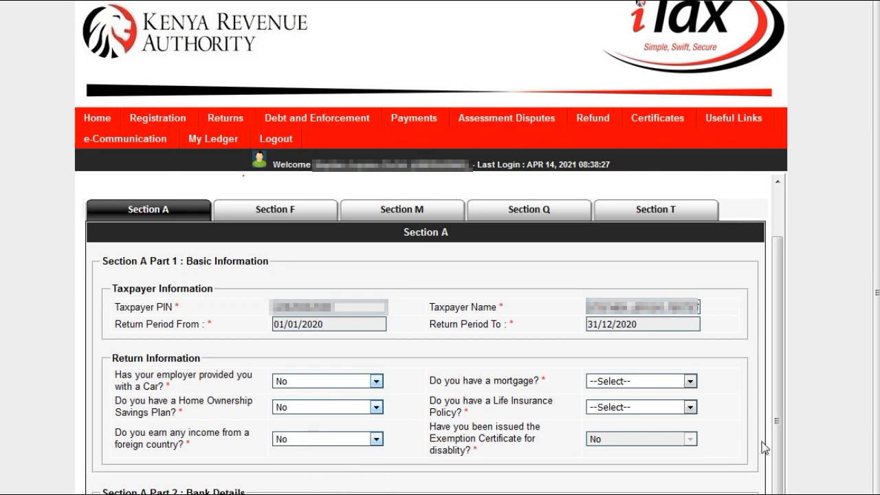
{"action": "left_click", "coordinate": [690, 382]}
{"action": "left_click", "coordinate": [645, 434]}
{"action": "left_click", "coordinate": [690, 406]}
{"action": "left_click", "coordinate": [621, 461]}
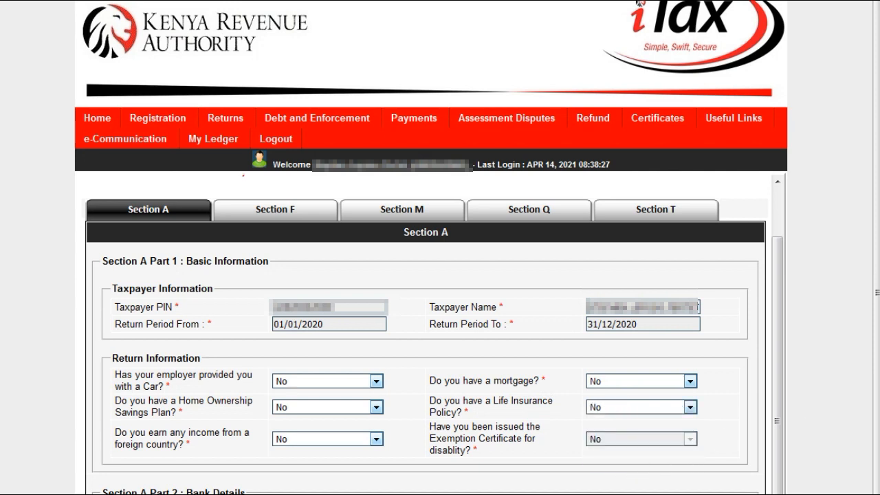
{"action": "left_click", "coordinate": [275, 209]}
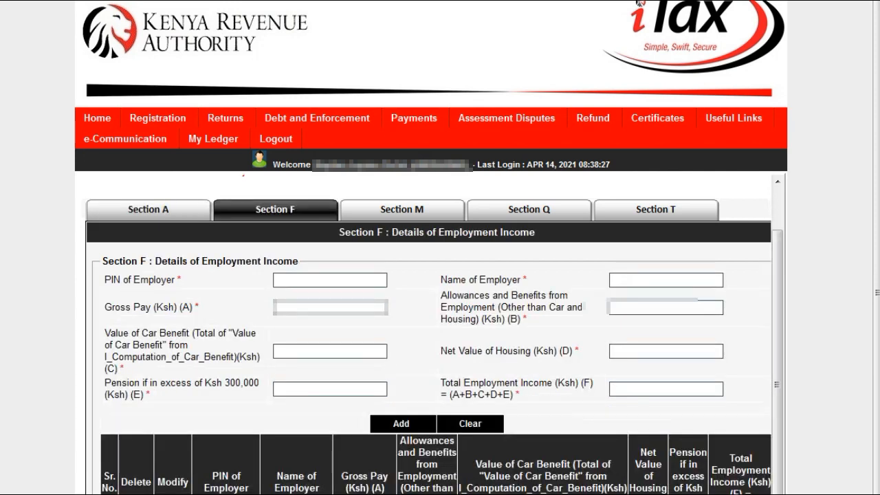
- Advance from Section F through Sections M and Q to the Section T tax computation
{"action": "scroll", "coordinate": [518, 456], "scroll_direction": "down", "scroll_amount": 3}
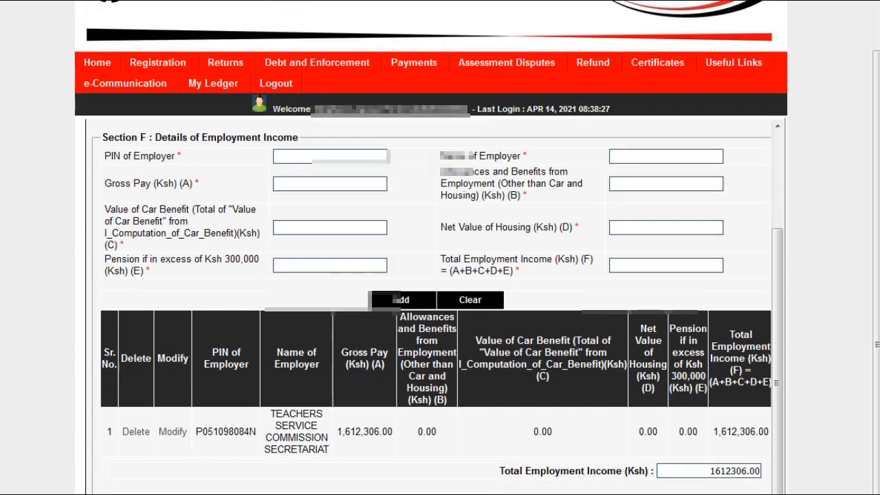
{"action": "left_click", "coordinate": [468, 493]}
{"action": "left_click", "coordinate": [473, 490]}
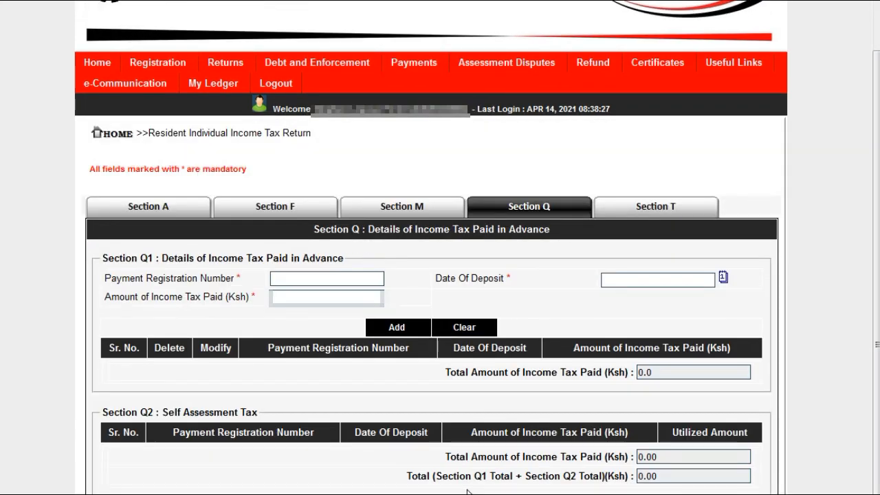
{"action": "left_click", "coordinate": [472, 492]}
- Set Personal Relief to 25,824.00 so Tax Due becomes -0.45
{"action": "scroll", "coordinate": [714, 474], "scroll_direction": "down", "scroll_amount": 3}
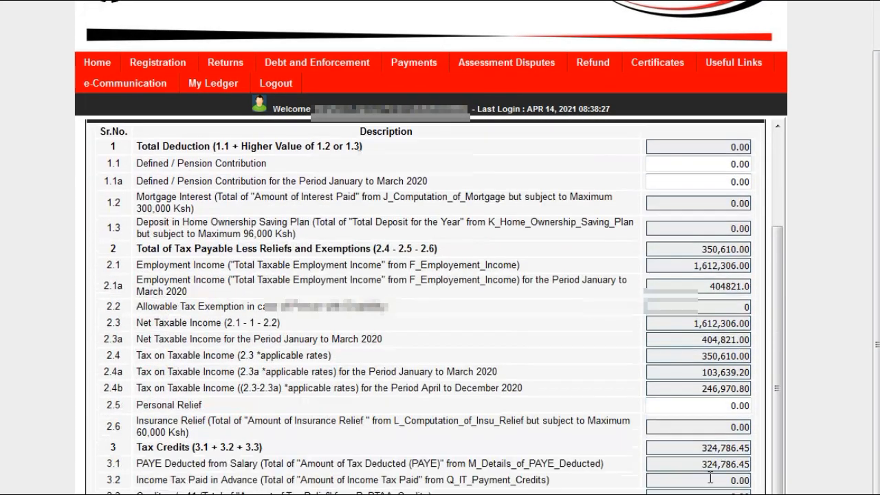
{"action": "left_click", "coordinate": [730, 404]}
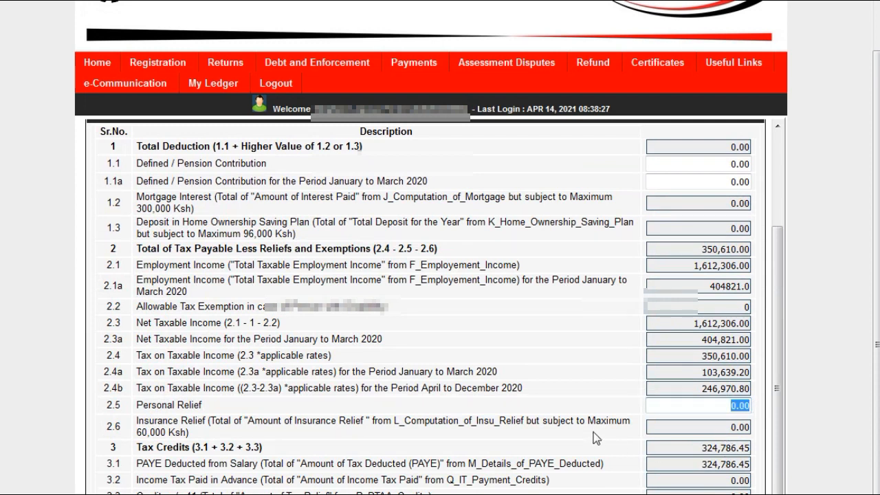
{"action": "type", "text": "25824"}
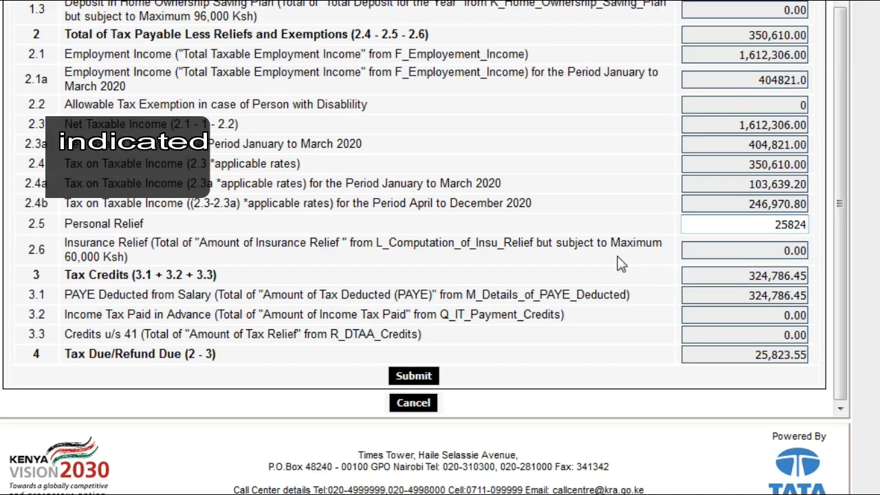
{"action": "left_click", "coordinate": [556, 261]}
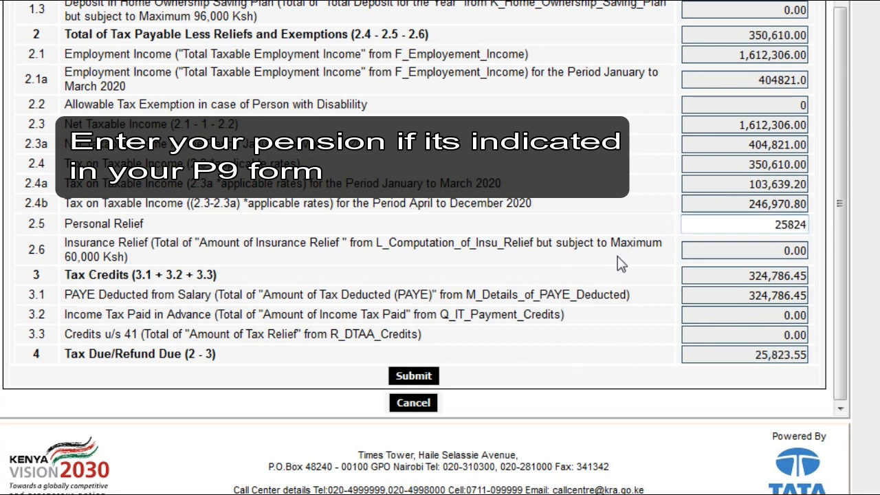
{"action": "left_click", "coordinate": [558, 253]}
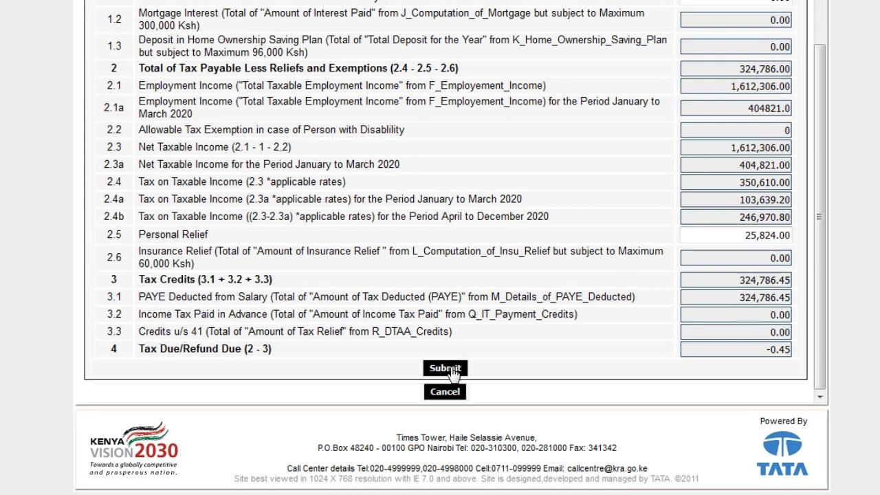
- Submit the return from Section T, revealing five missing bank-detail errors
{"action": "left_click", "coordinate": [445, 369]}
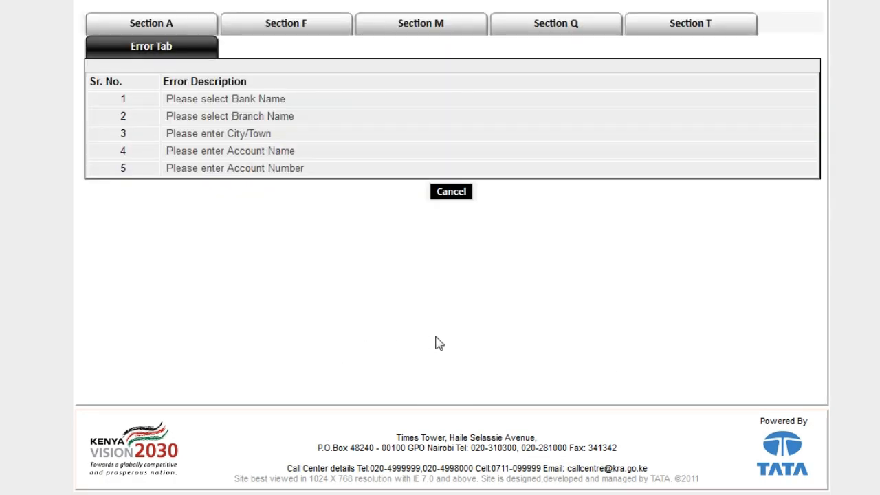
- Go to the missing Bank Name field, choose M-Payment as the bank and MPESA as the branch
{"action": "left_click", "coordinate": [237, 102]}
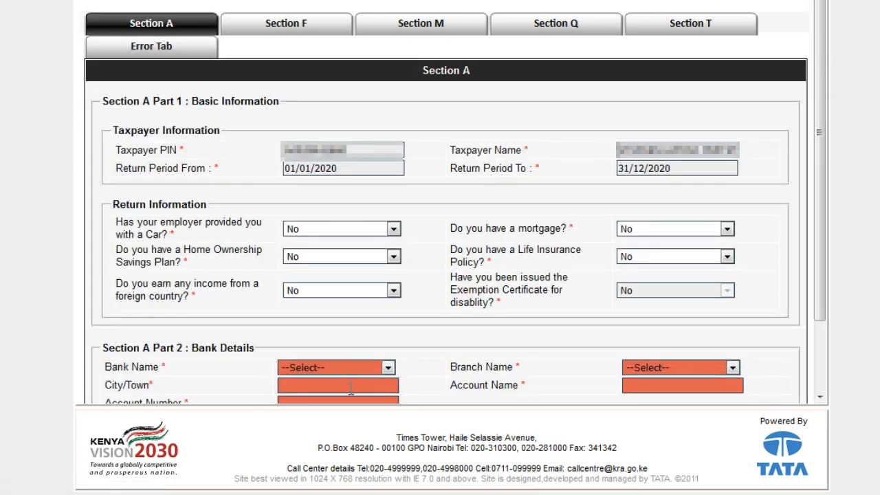
{"action": "left_click", "coordinate": [388, 368]}
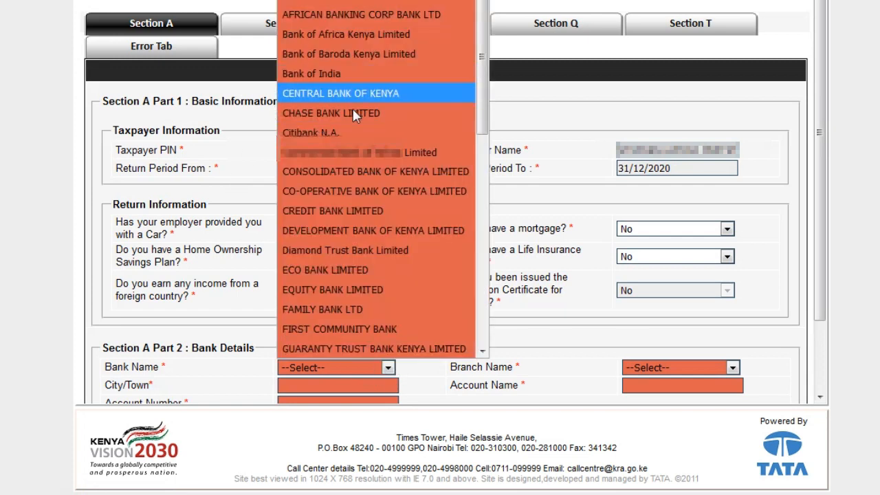
{"action": "scroll", "coordinate": [366, 218], "scroll_direction": "down", "scroll_amount": 2}
{"action": "scroll", "coordinate": [364, 172], "scroll_direction": "down", "scroll_amount": 2}
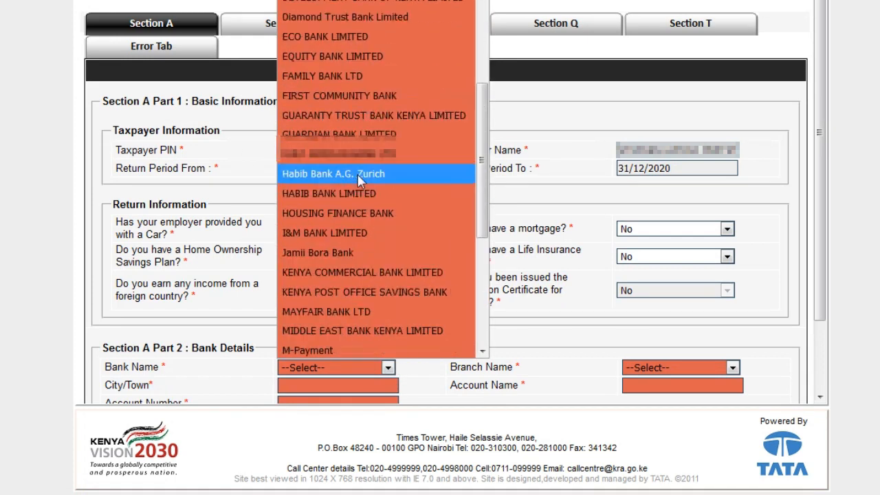
{"action": "scroll", "coordinate": [385, 247], "scroll_direction": "up", "scroll_amount": 2}
{"action": "scroll", "coordinate": [399, 237], "scroll_direction": "down", "scroll_amount": 4}
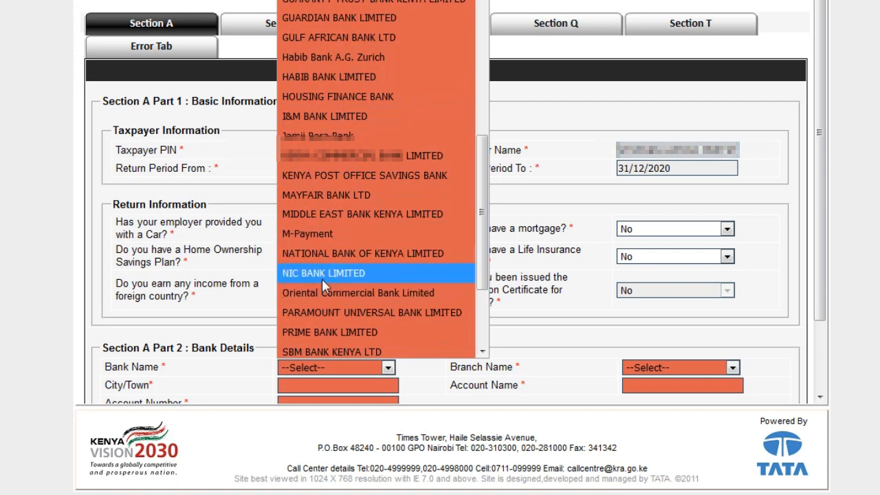
{"action": "left_click", "coordinate": [334, 241]}
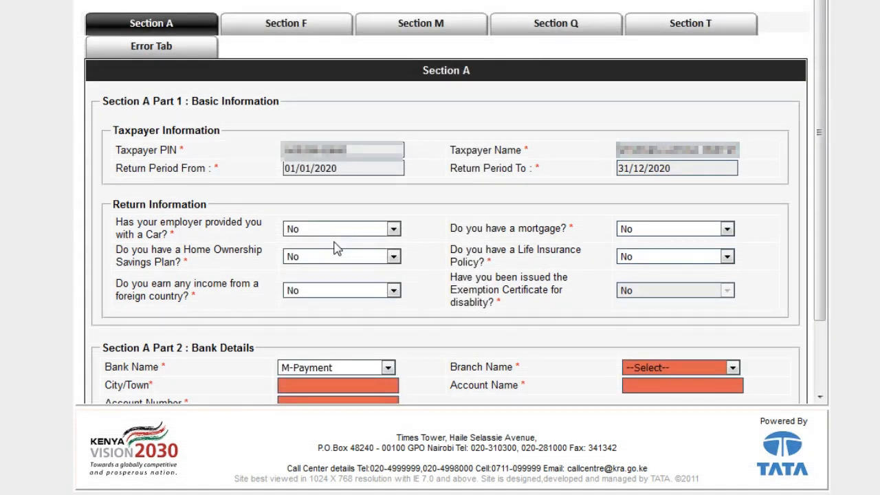
{"action": "scroll", "coordinate": [478, 274], "scroll_direction": "down", "scroll_amount": 2}
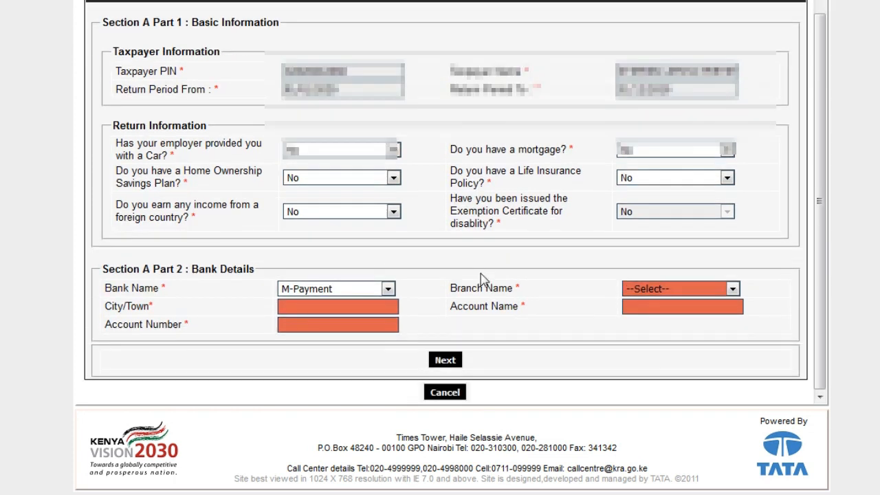
{"action": "left_click", "coordinate": [734, 289]}
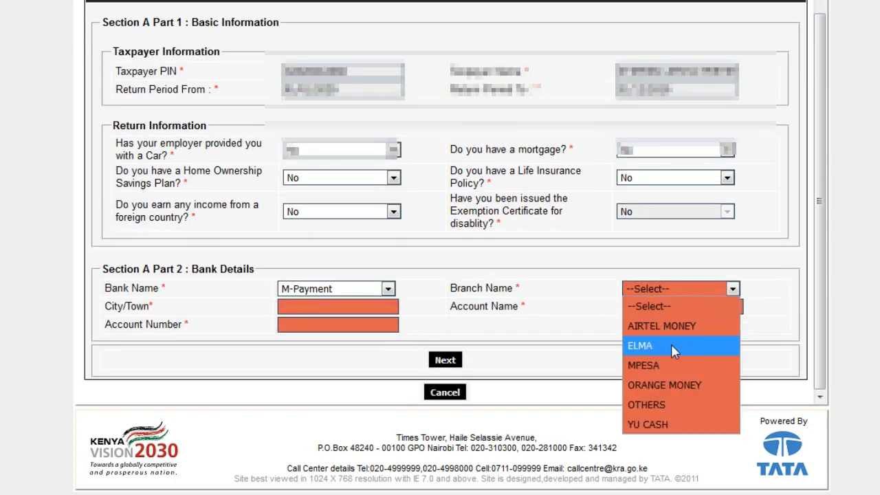
{"action": "left_click", "coordinate": [671, 366]}
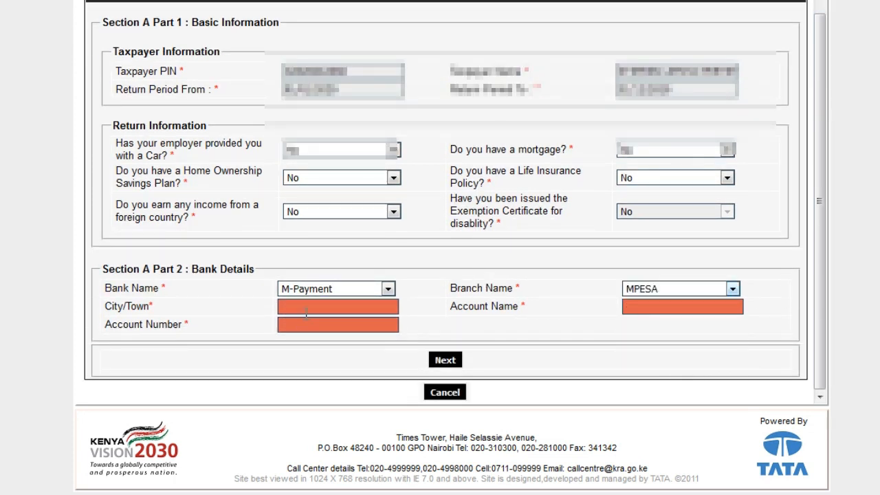
- Fill in naivasha as the city/town, then the account holder's name and account number
{"action": "left_click", "coordinate": [308, 307]}
{"action": "type", "text": "nai"}
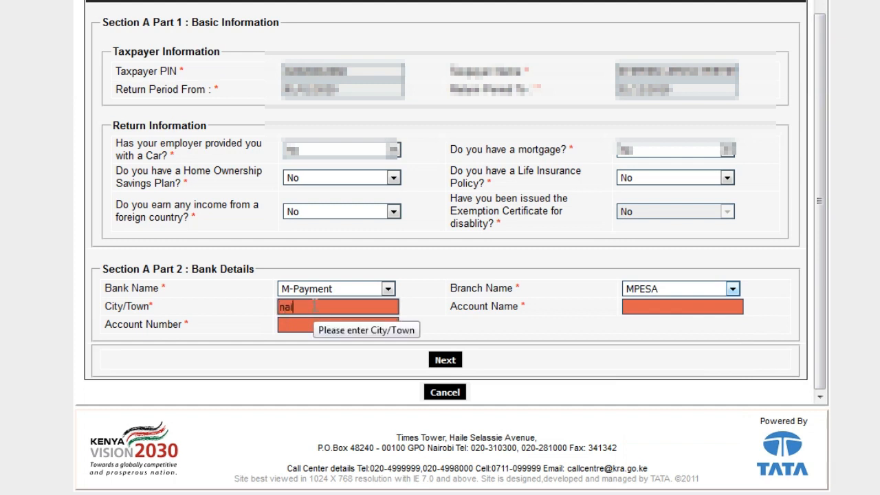
{"action": "type", "text": "vasha"}
{"action": "key", "text": "Tab"}
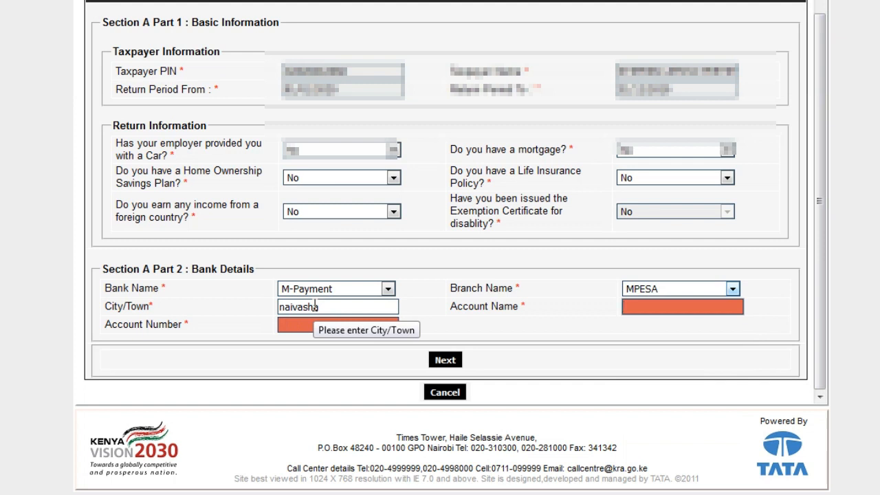
{"action": "type", "text": "stephen"}
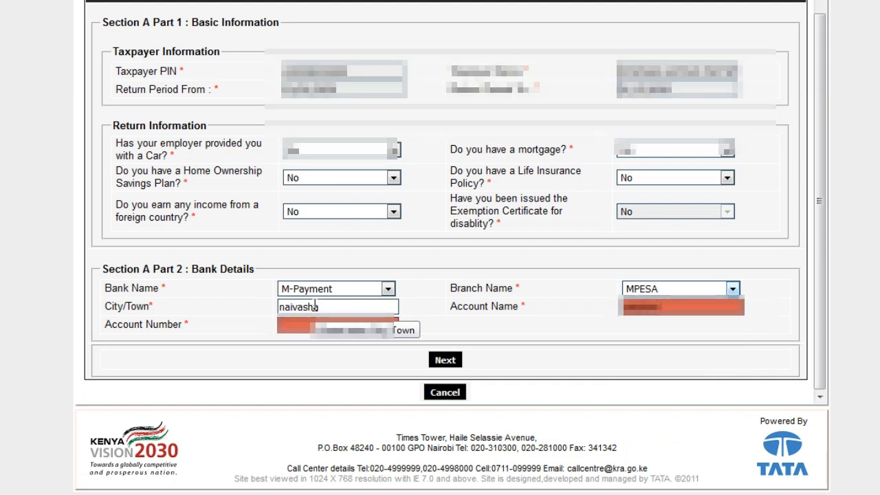
{"action": "type", "text": " ************"}
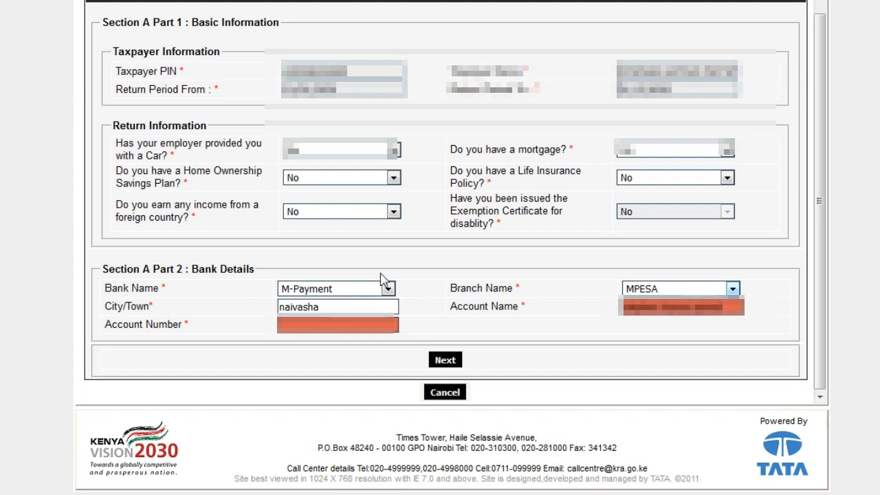
{"action": "left_click", "coordinate": [341, 325]}
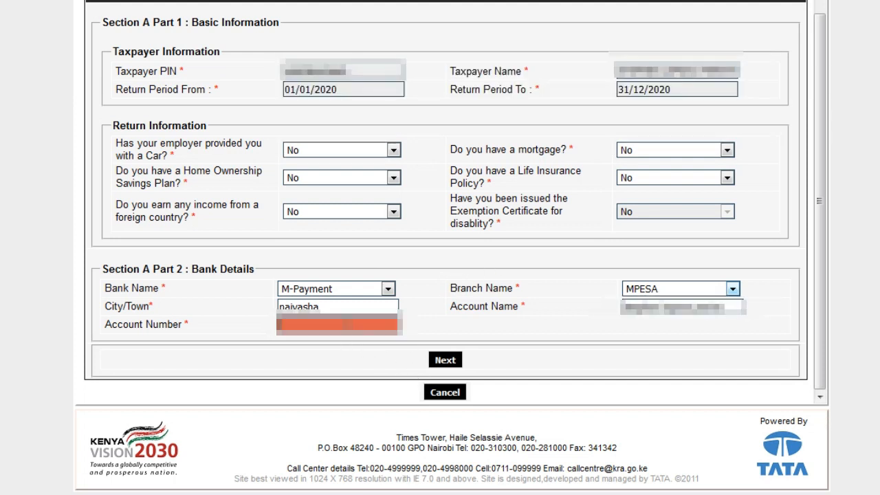
{"action": "left_click", "coordinate": [495, 265]}
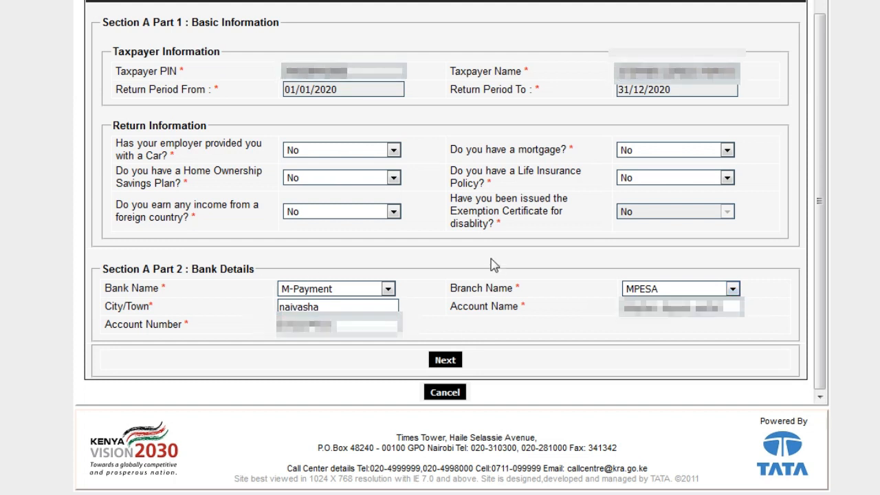
- Move through Sections F and M to Section T, then submit and confirm the return
{"action": "left_click", "coordinate": [445, 359]}
{"action": "scroll", "coordinate": [557, 347], "scroll_direction": "down", "scroll_amount": 2}
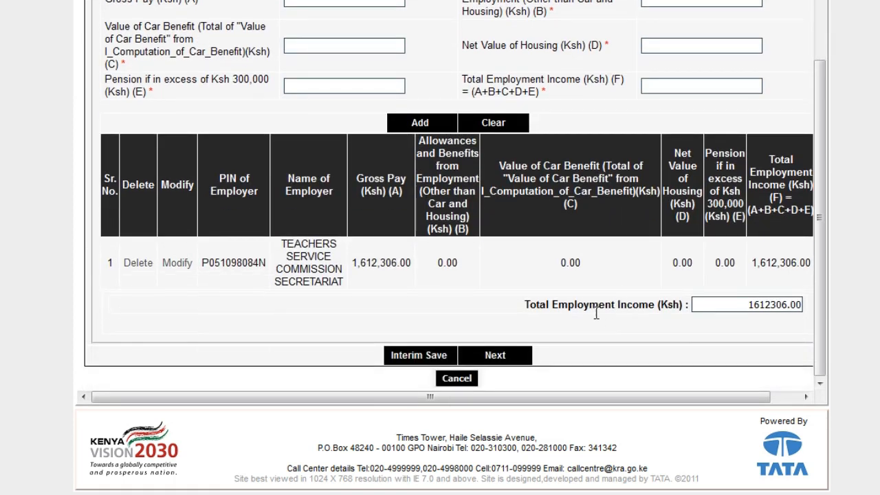
{"action": "left_click", "coordinate": [504, 359]}
{"action": "left_click", "coordinate": [705, 26]}
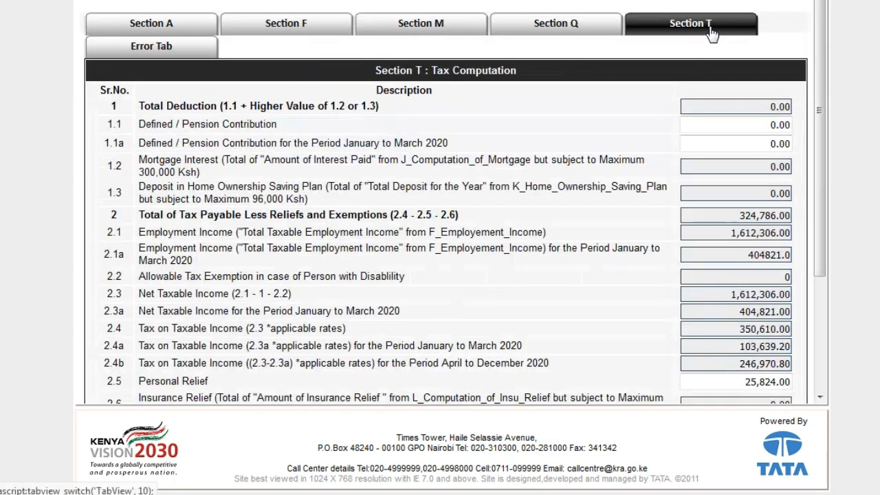
{"action": "scroll", "coordinate": [698, 344], "scroll_direction": "down", "scroll_amount": 3}
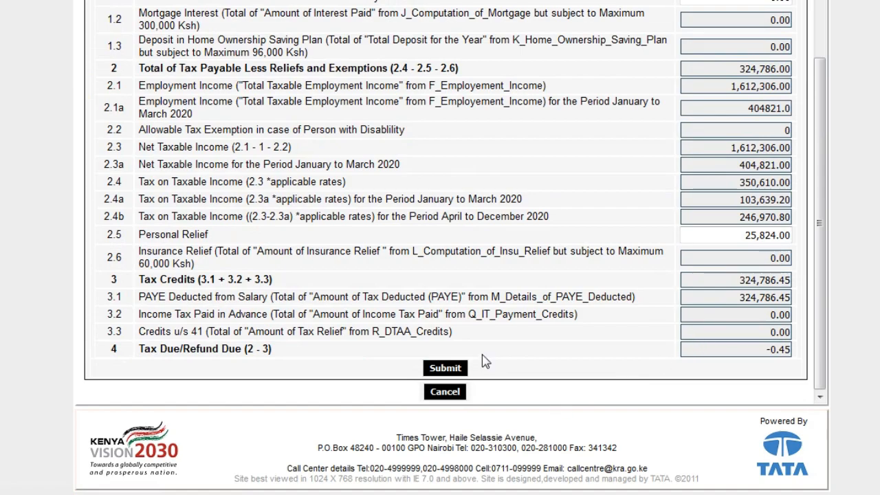
{"action": "left_click", "coordinate": [440, 369]}
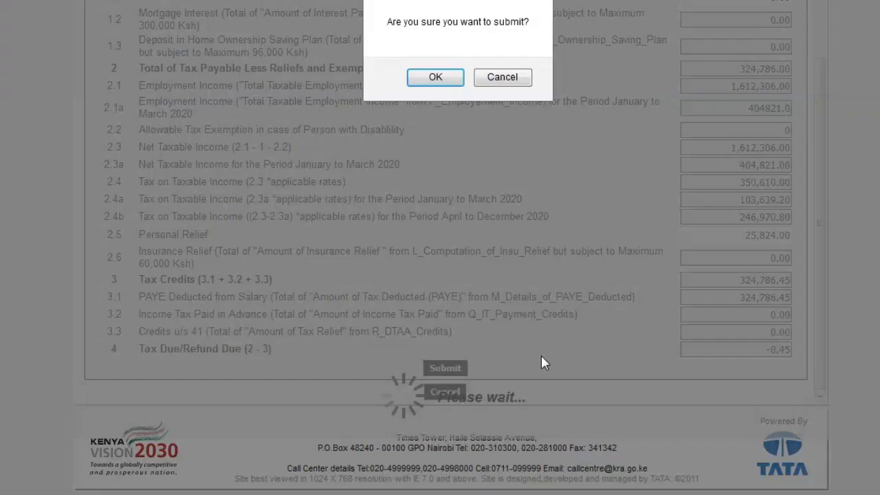
{"action": "left_click", "coordinate": [433, 83]}
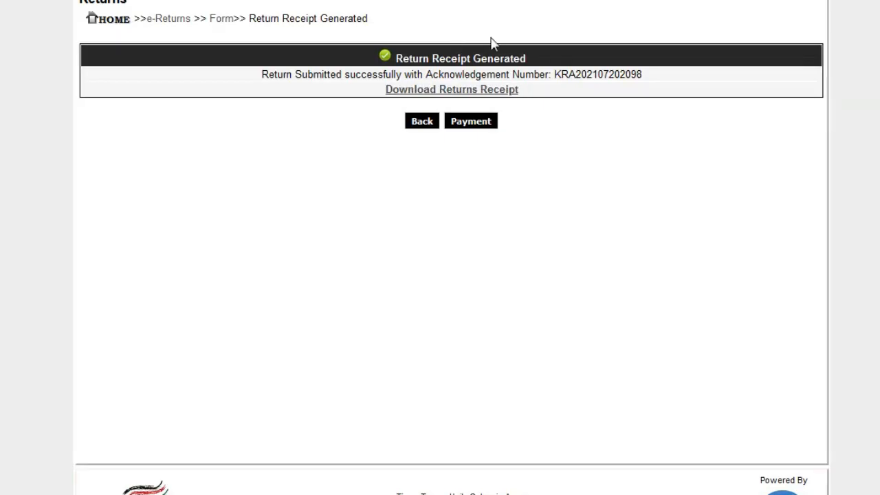
- Download the return receipt and open receipt(468).pdf from recent downloads
{"action": "left_click", "coordinate": [482, 85]}
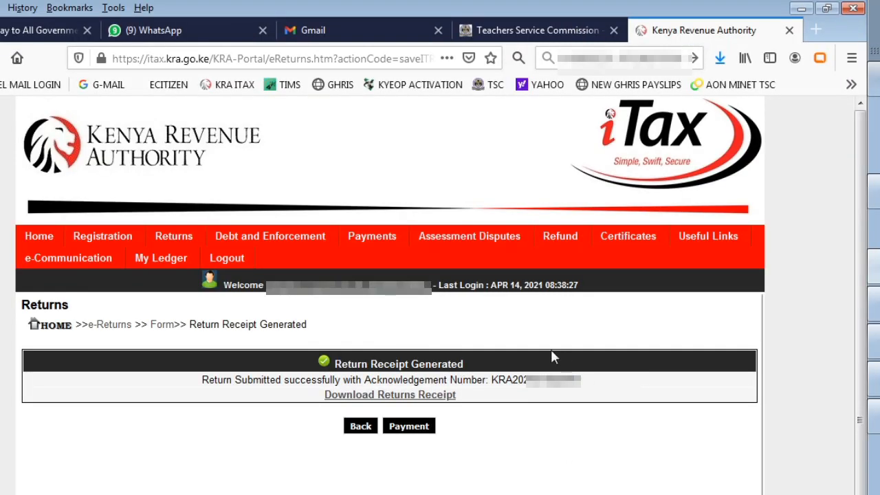
{"action": "left_click", "coordinate": [394, 395]}
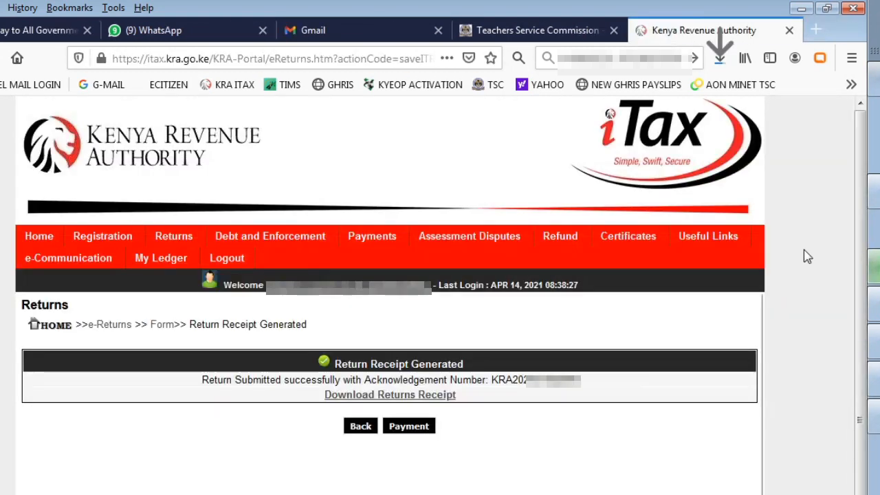
{"action": "left_click", "coordinate": [724, 58]}
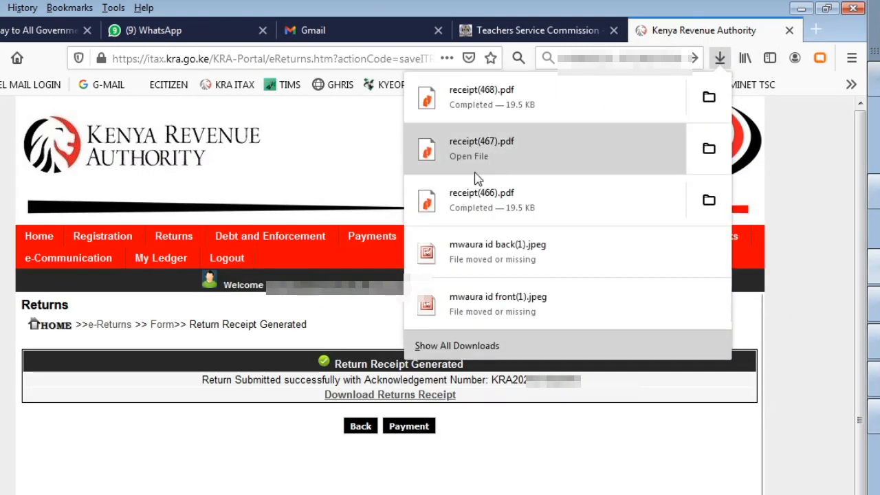
{"action": "left_click", "coordinate": [534, 118]}
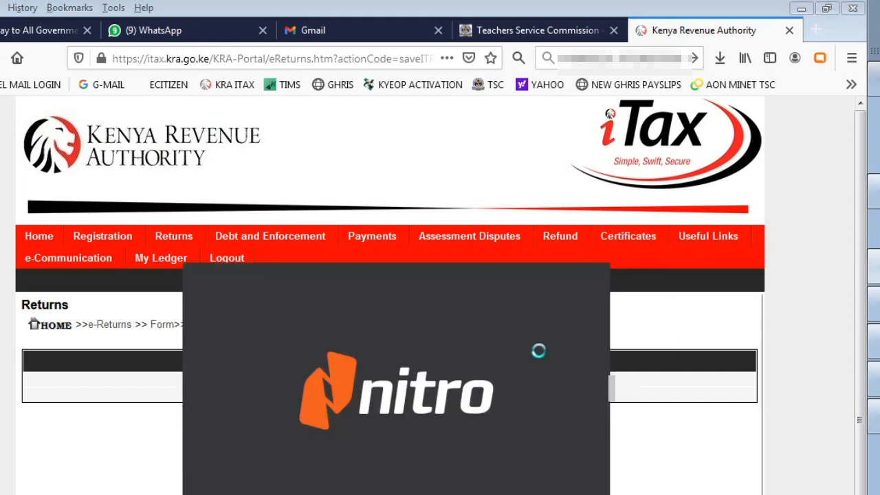